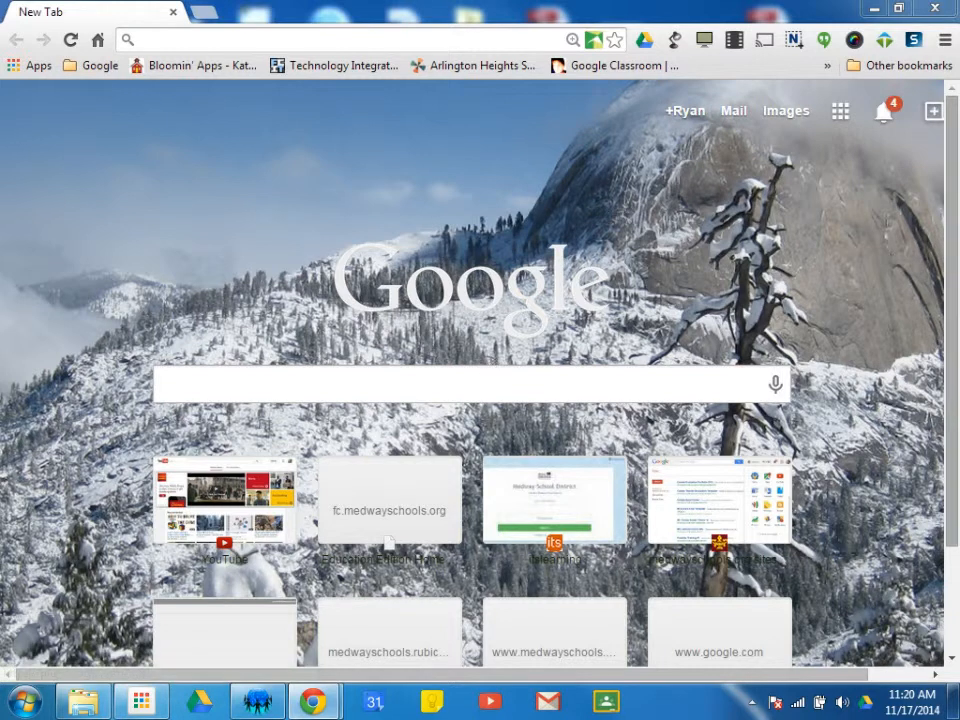
# Open Google Contacts from the Google apps on the new tab page.
pyautogui.click(841, 112)
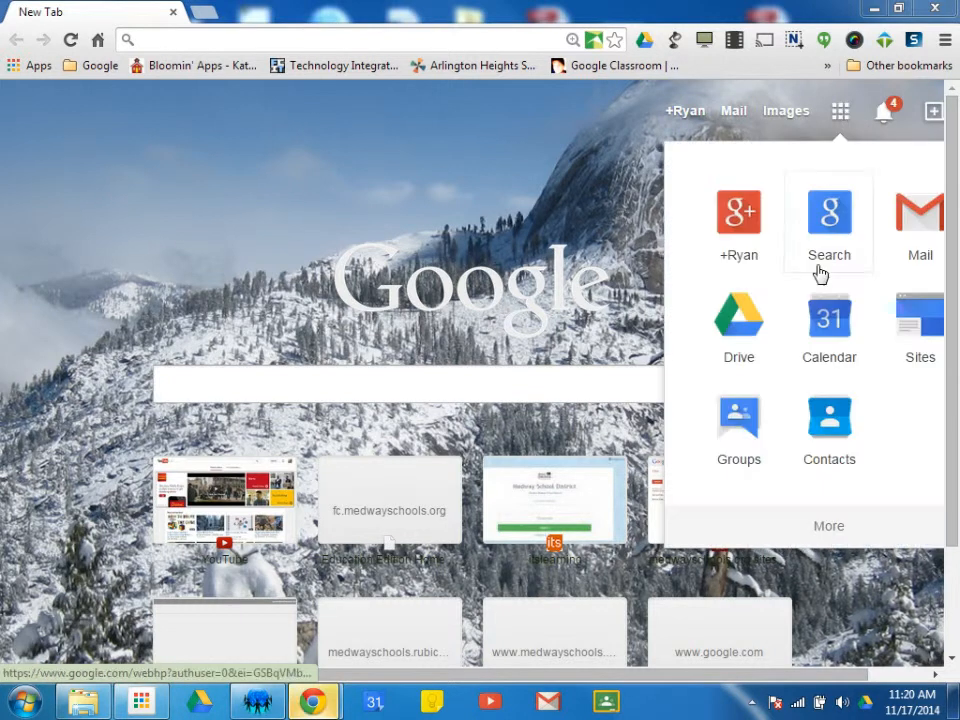
pyautogui.click(843, 443)
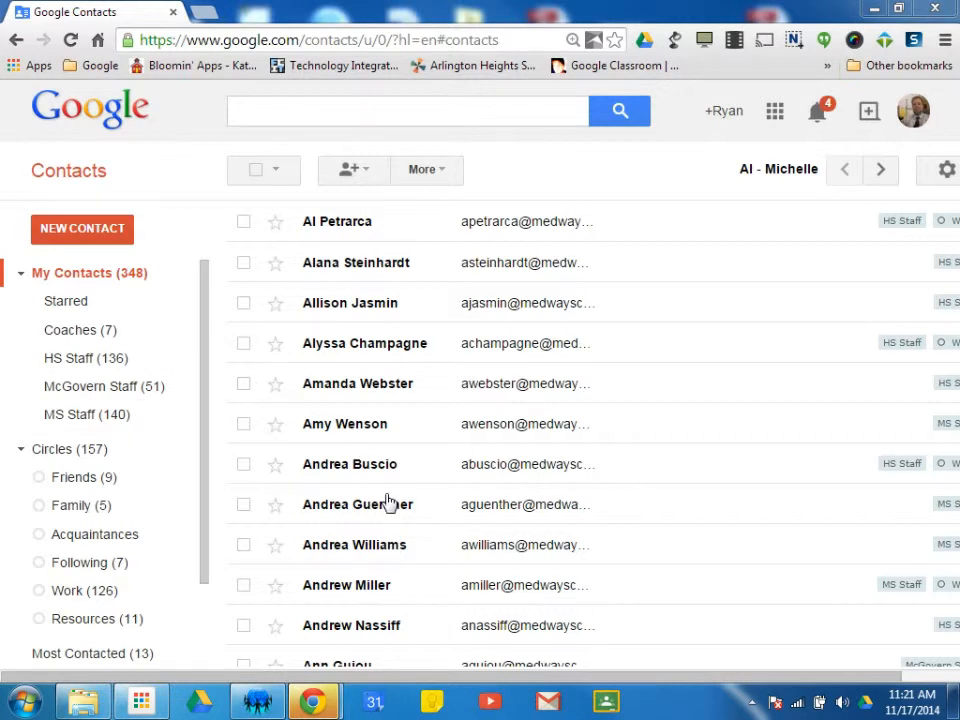
# Switch to File Explorer to view the staff account files in the Google Accounts Files folder, and move its window aside.
pyautogui.moveTo(84, 712)
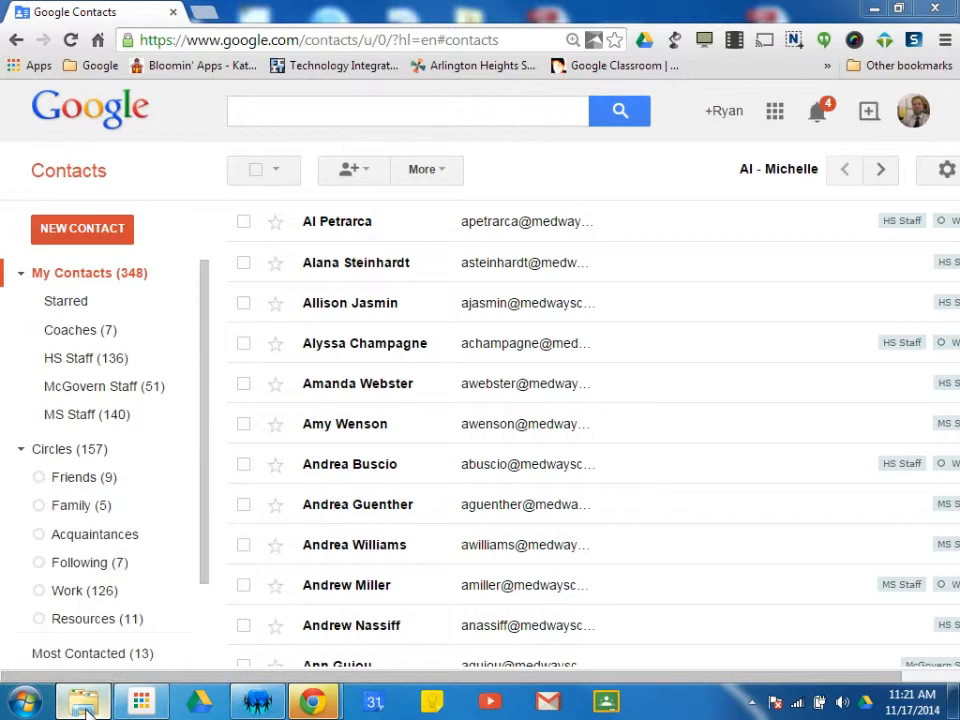
pyautogui.moveTo(959, 188); pyautogui.dragTo(757, 164)
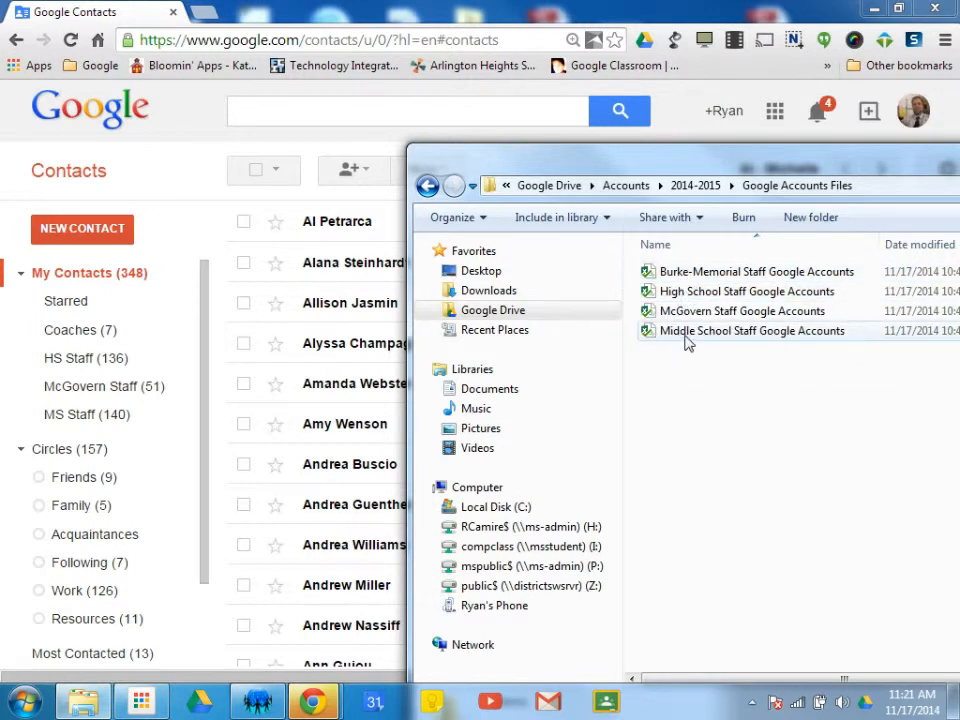
pyautogui.moveTo(667, 163); pyautogui.dragTo(959, 250)
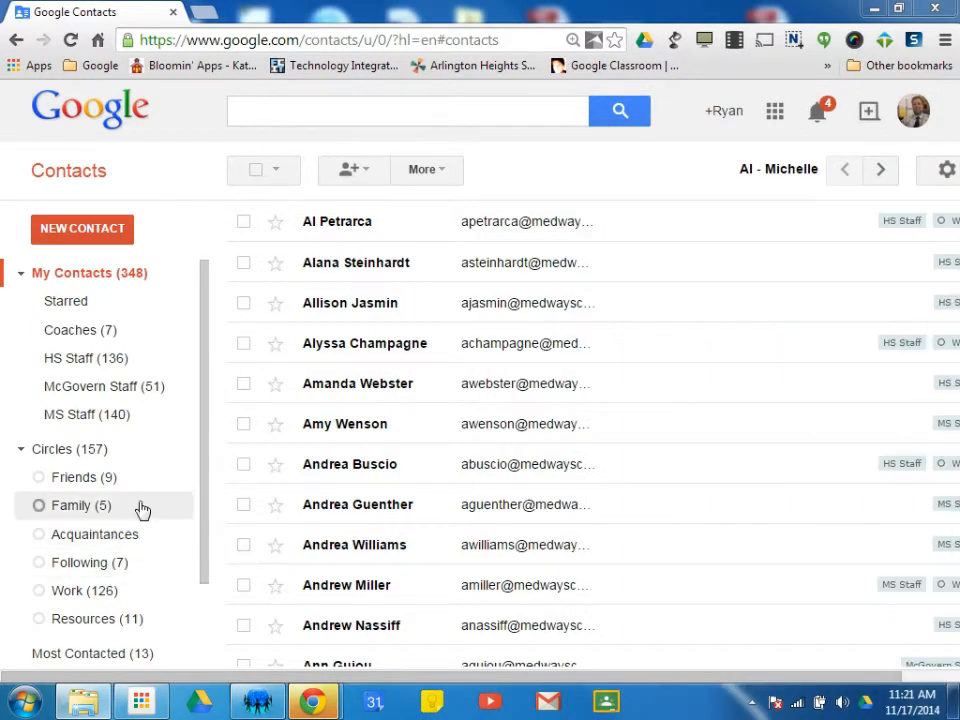
# Import the Burke-Memorial Staff Google Accounts CSV file from Google Drive > Accounts > 2014-2015 > Google Accounts Files into the contacts.
pyautogui.moveTo(200, 352); pyautogui.dragTo(204, 448)
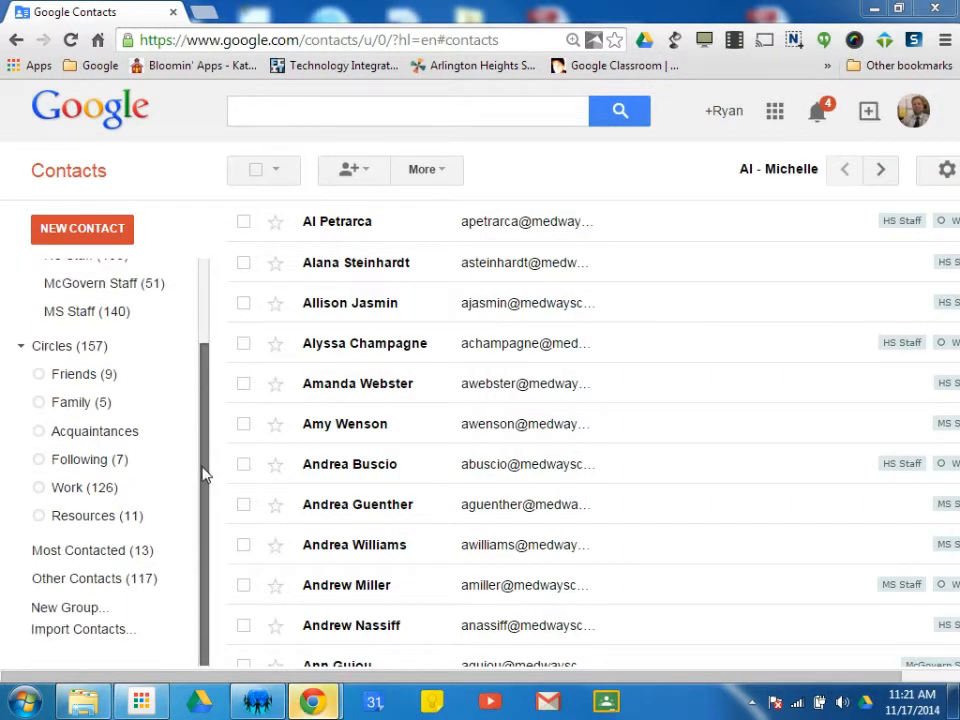
pyautogui.click(72, 636)
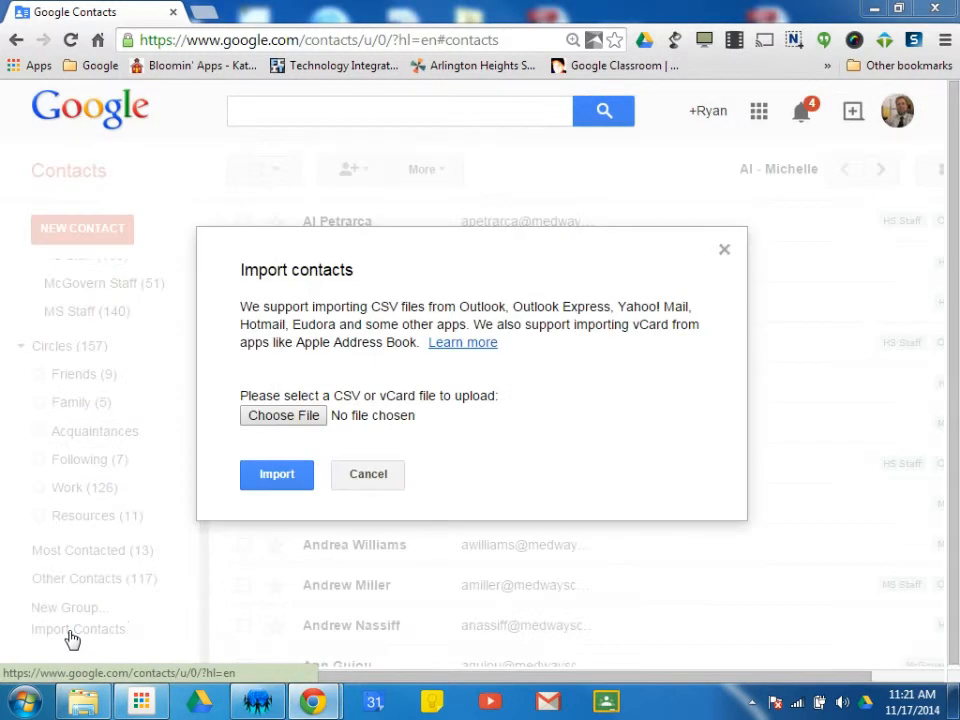
pyautogui.click(284, 415)
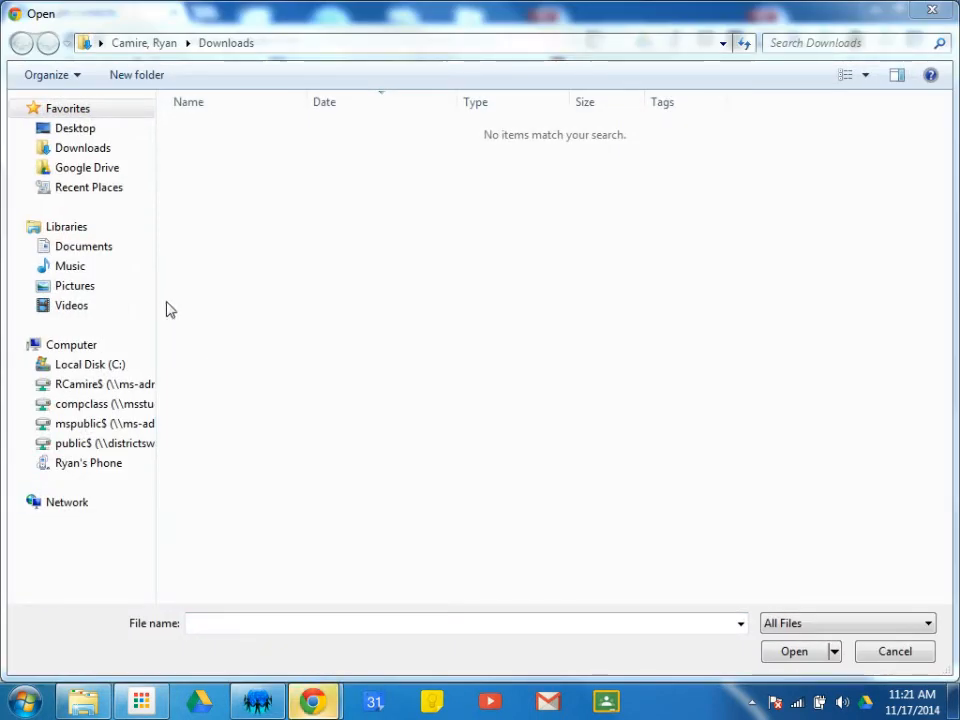
pyautogui.click(88, 172)
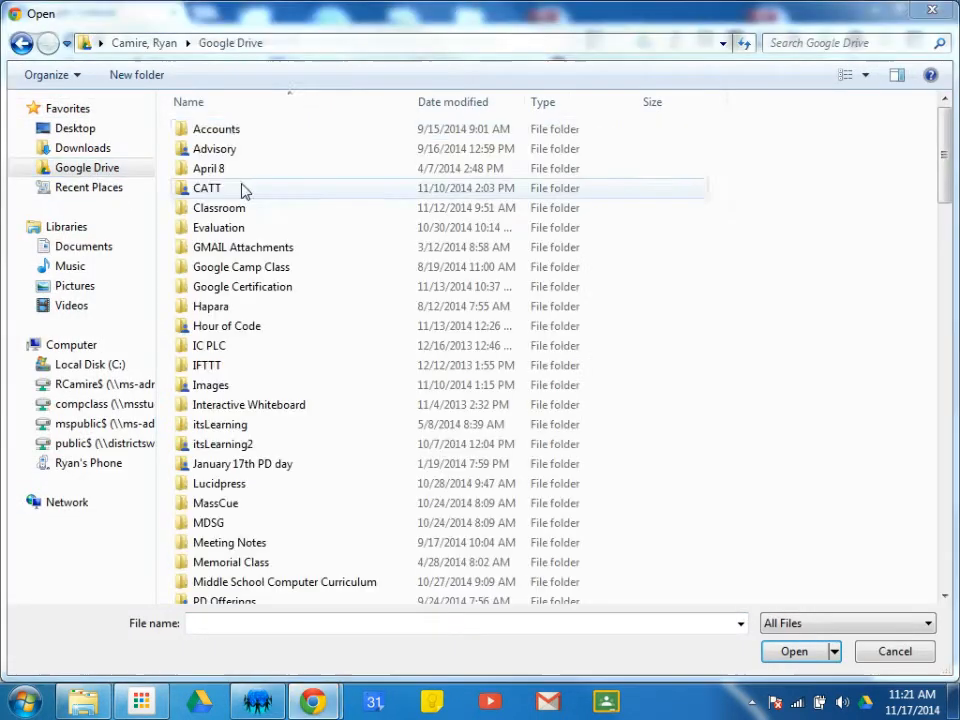
pyautogui.doubleClick(229, 138)
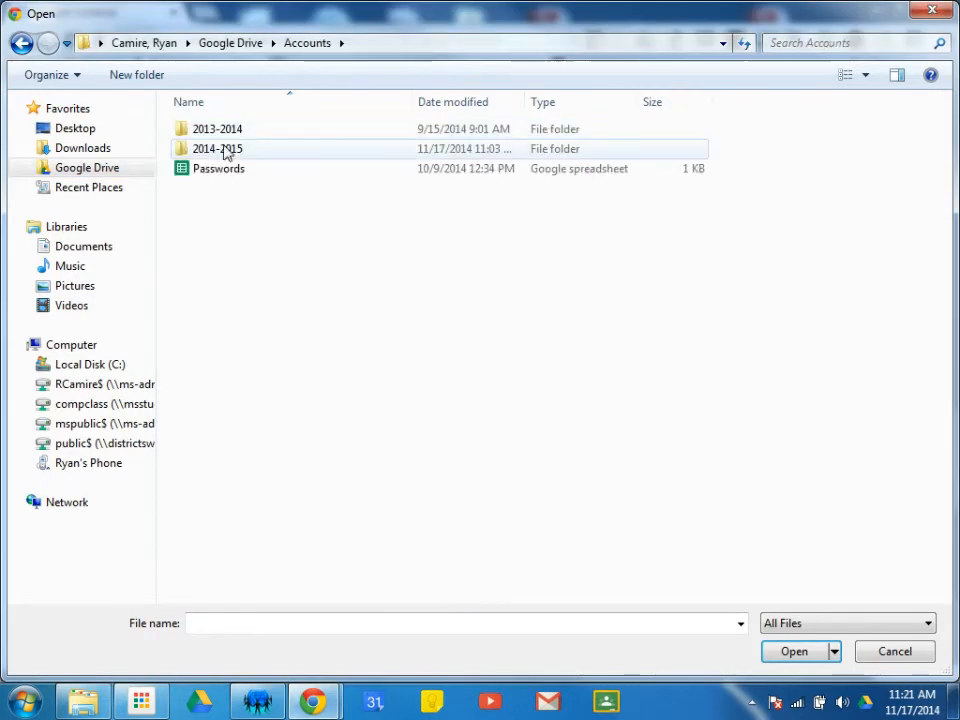
pyautogui.doubleClick(227, 149)
pyautogui.doubleClick(227, 131)
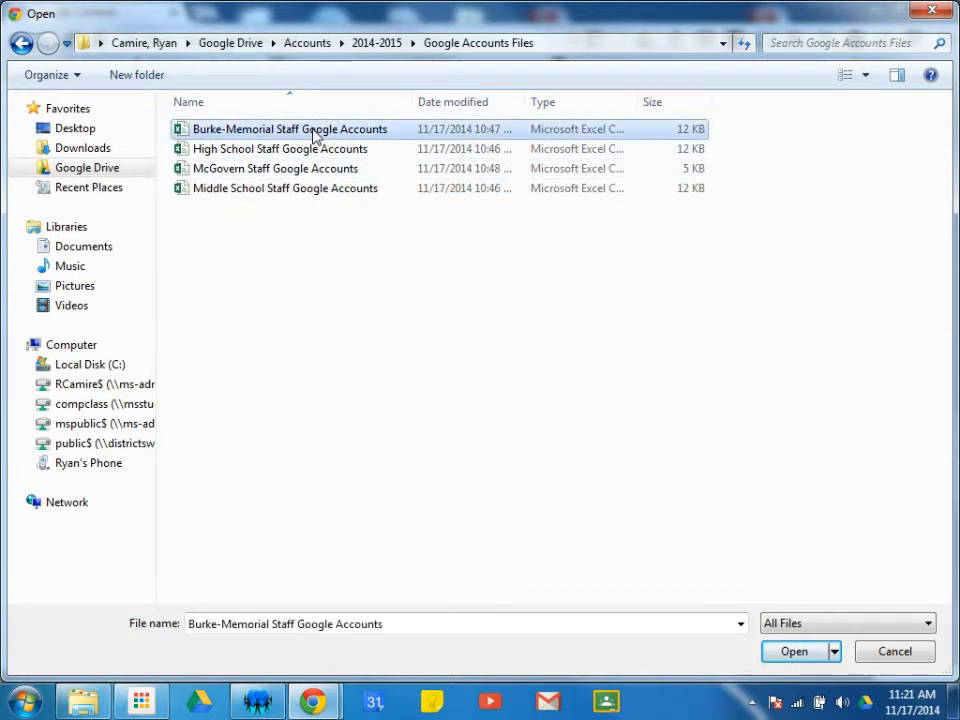
pyautogui.doubleClick(313, 135)
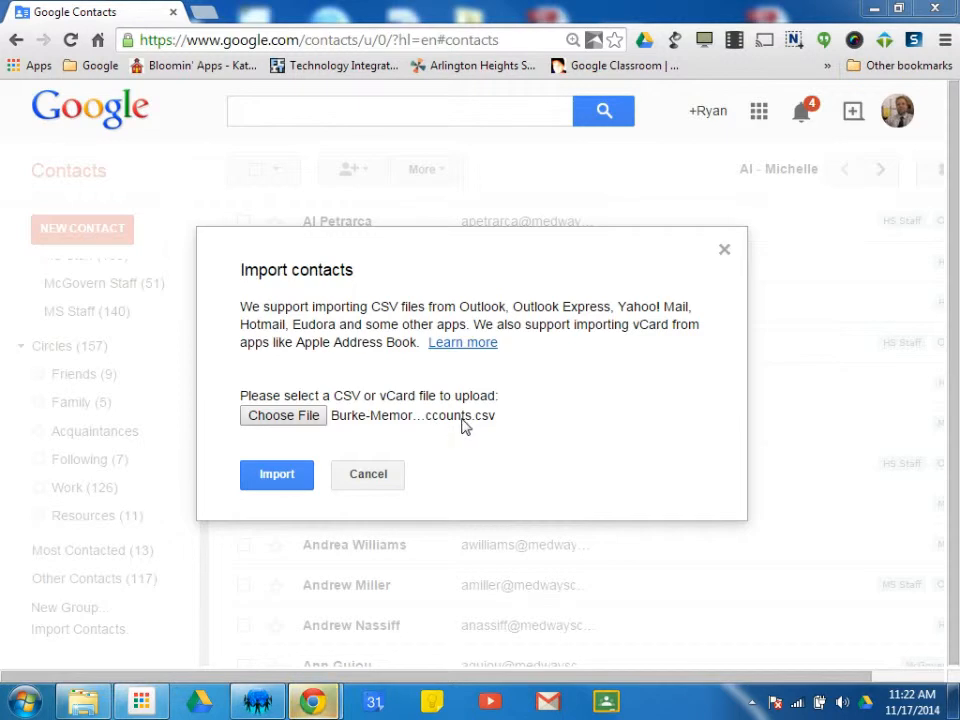
pyautogui.click(285, 478)
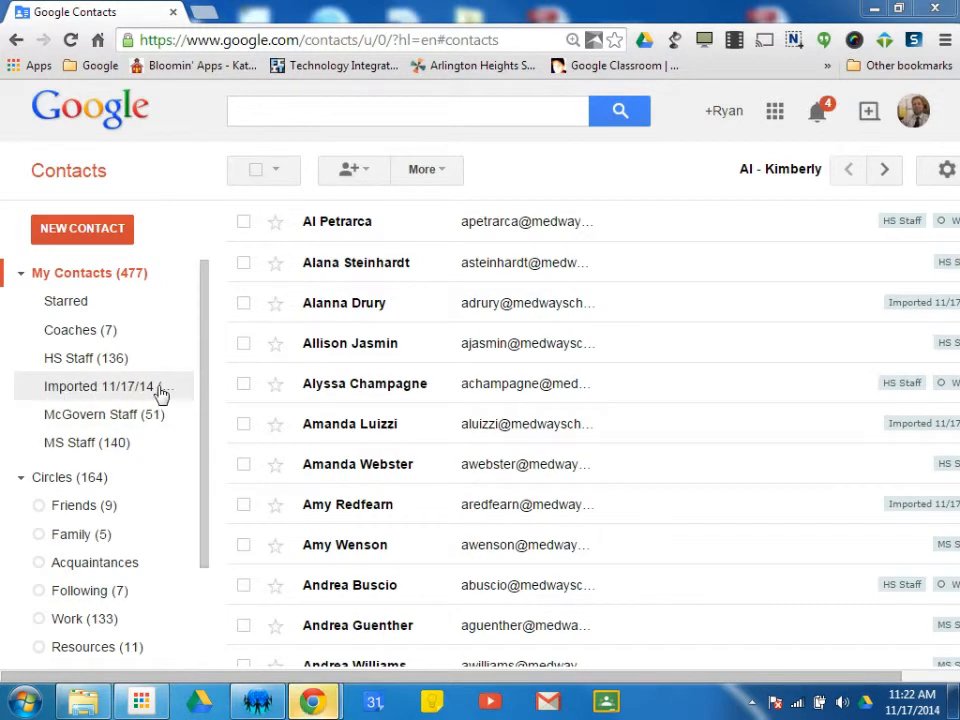
# Find the duplicates in the Imported 11/17/14 group and merge all of the listed contacts.
pyautogui.click(70, 396)
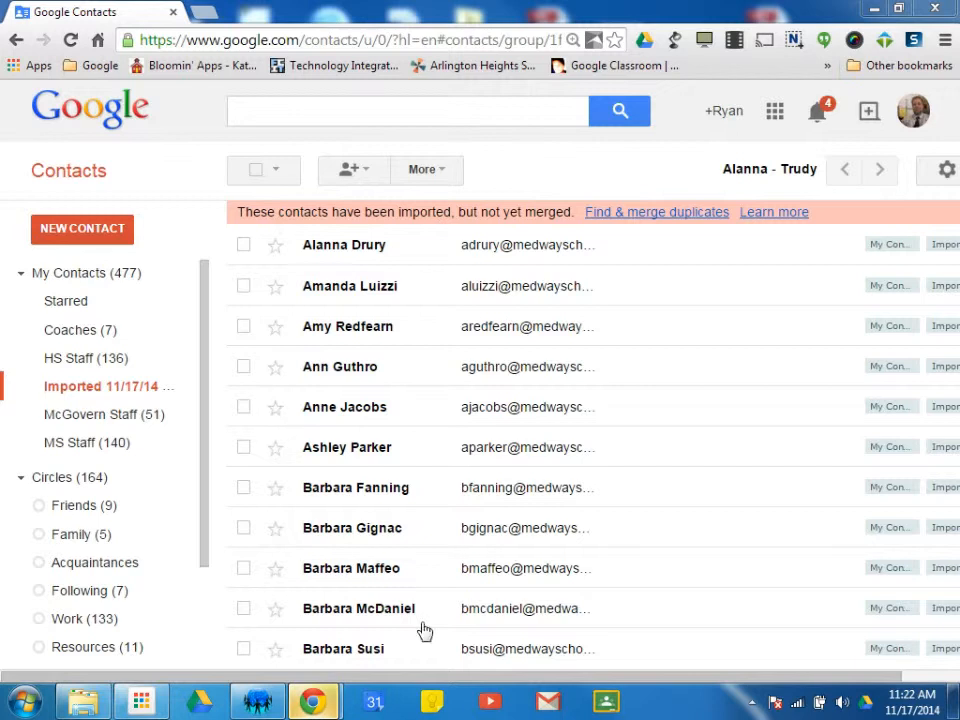
pyautogui.click(679, 218)
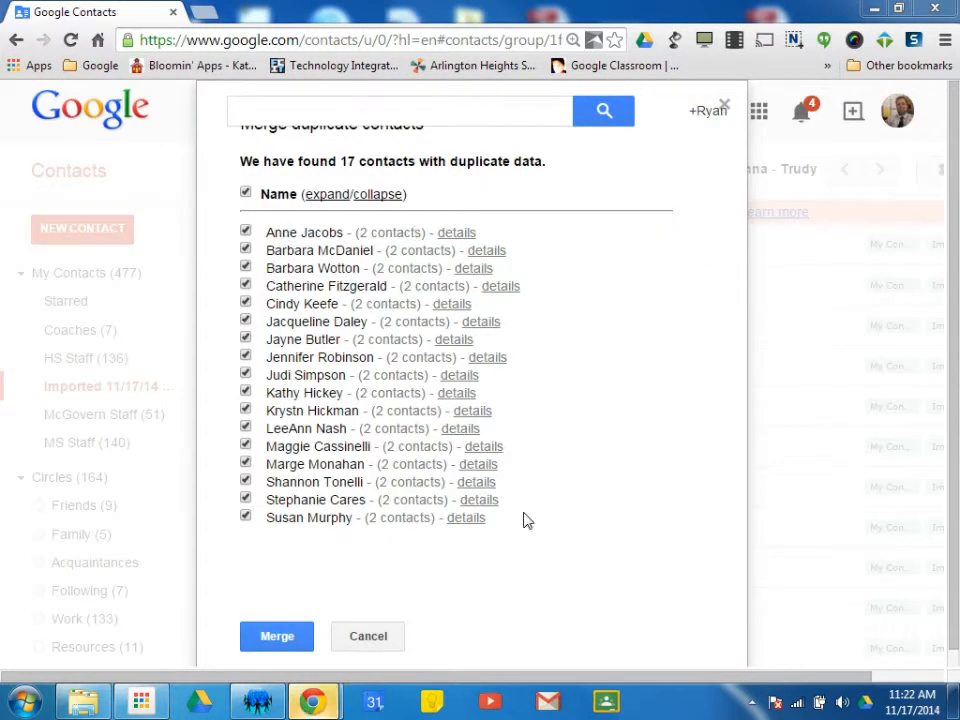
pyautogui.scroll(-1, 563, 494)
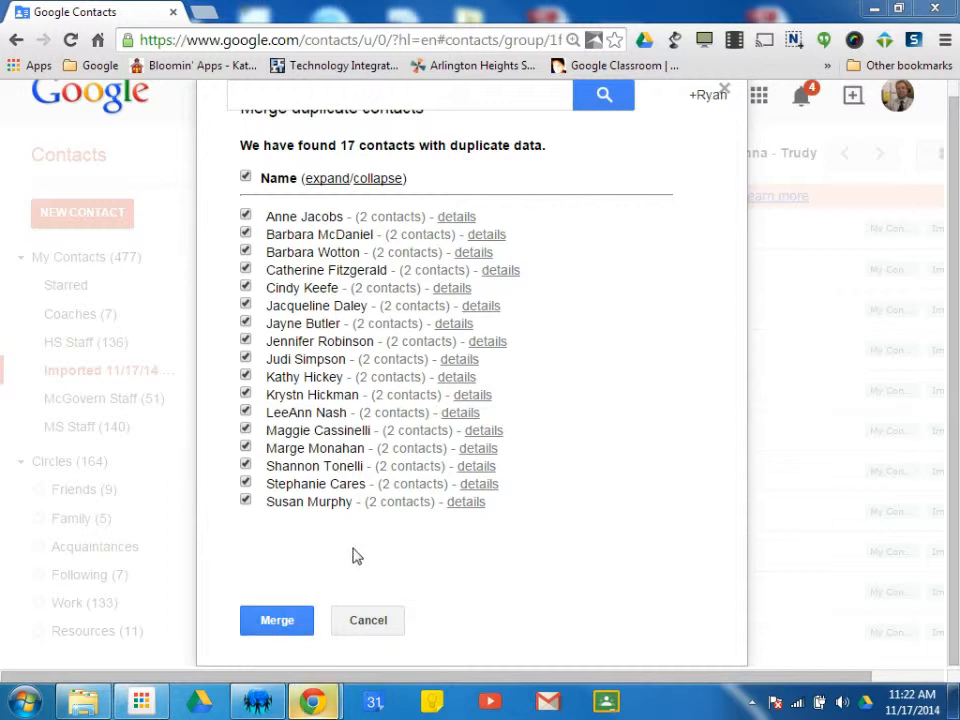
pyautogui.click(272, 625)
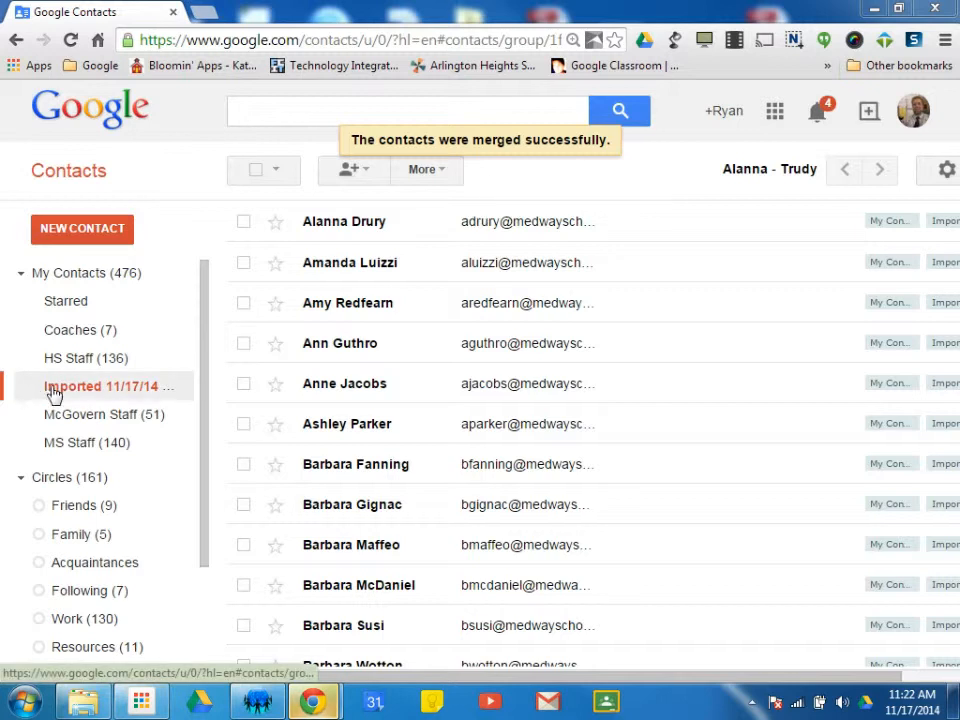
# Rename the imported contact group as Burke Memorial Staff.
pyautogui.click(445, 178)
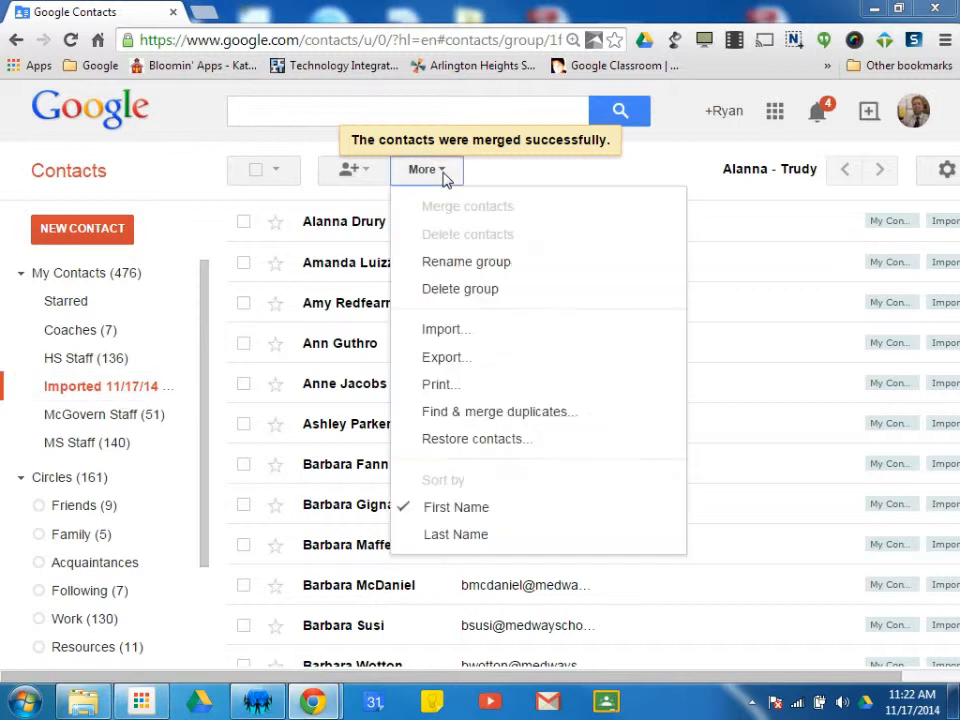
pyautogui.click(455, 270)
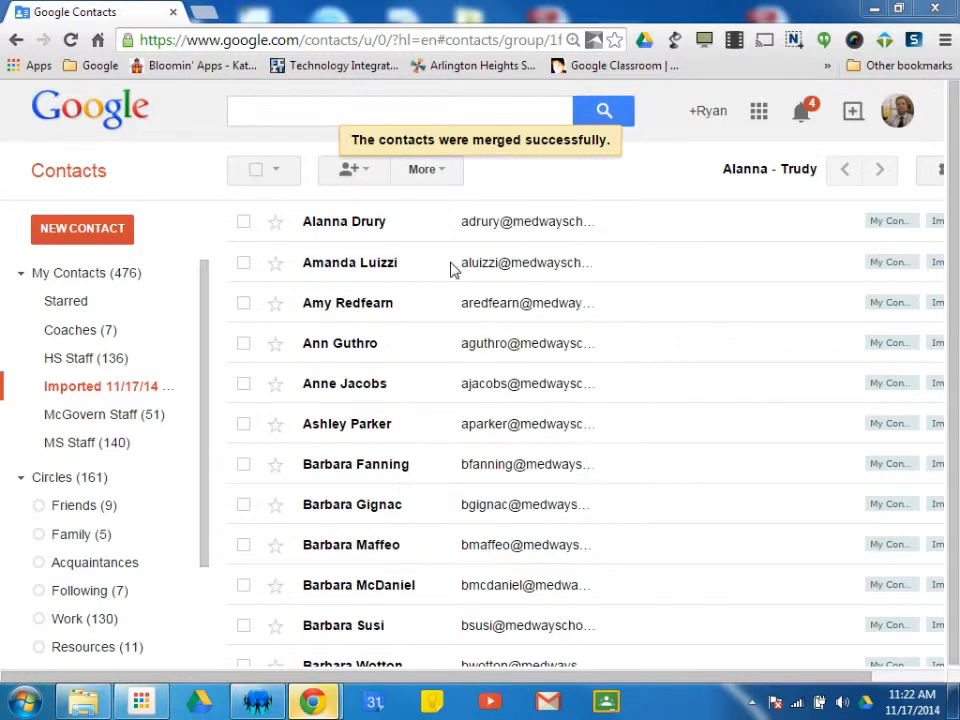
pyautogui.moveTo(424, 377); pyautogui.dragTo(231, 388)
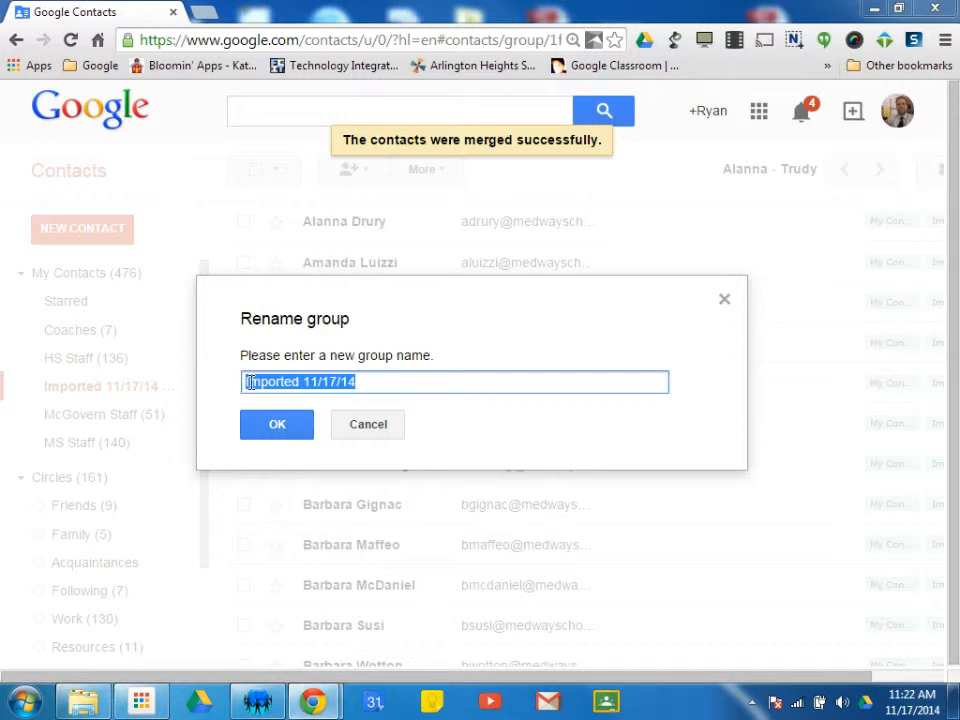
pyautogui.click(375, 380)
pyautogui.moveTo(375, 381); pyautogui.dragTo(228, 388)
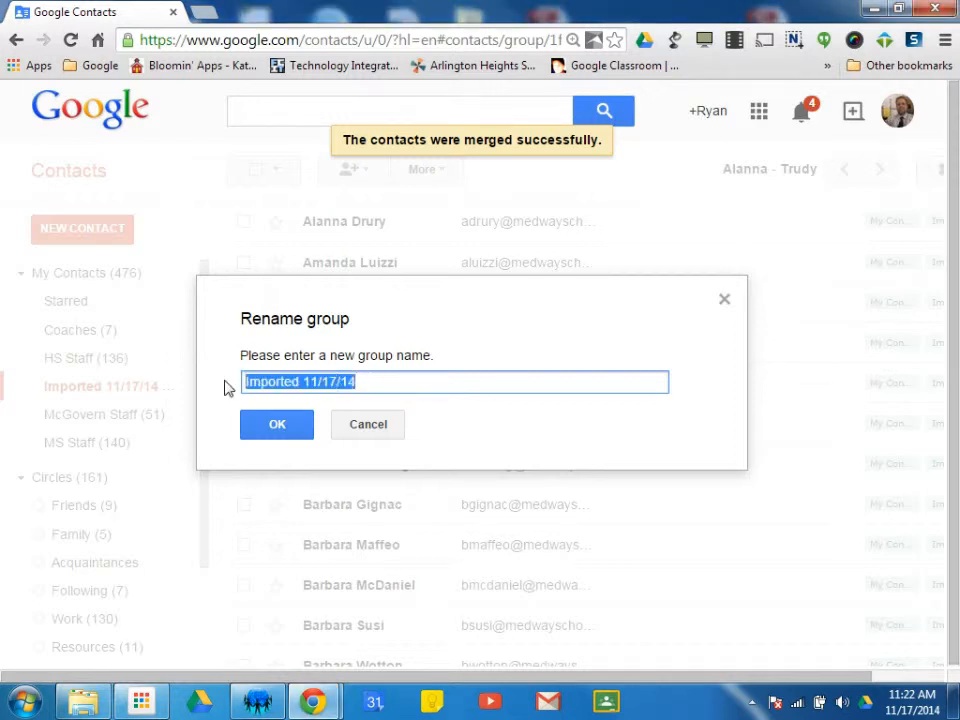
pyautogui.write('Burke Memorial Staff')
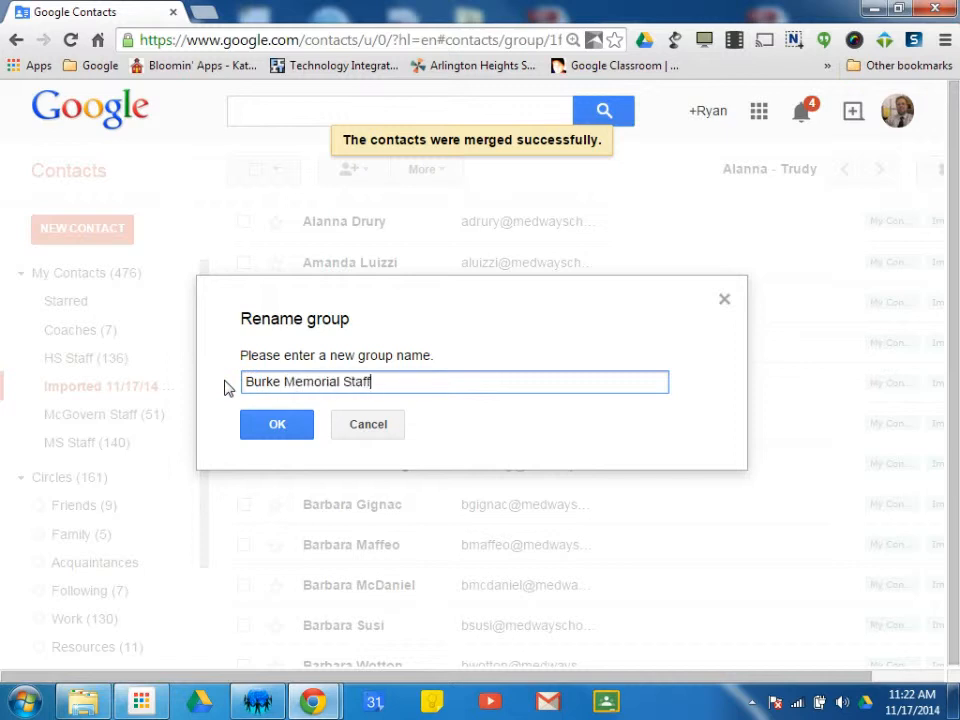
pyautogui.click(298, 426)
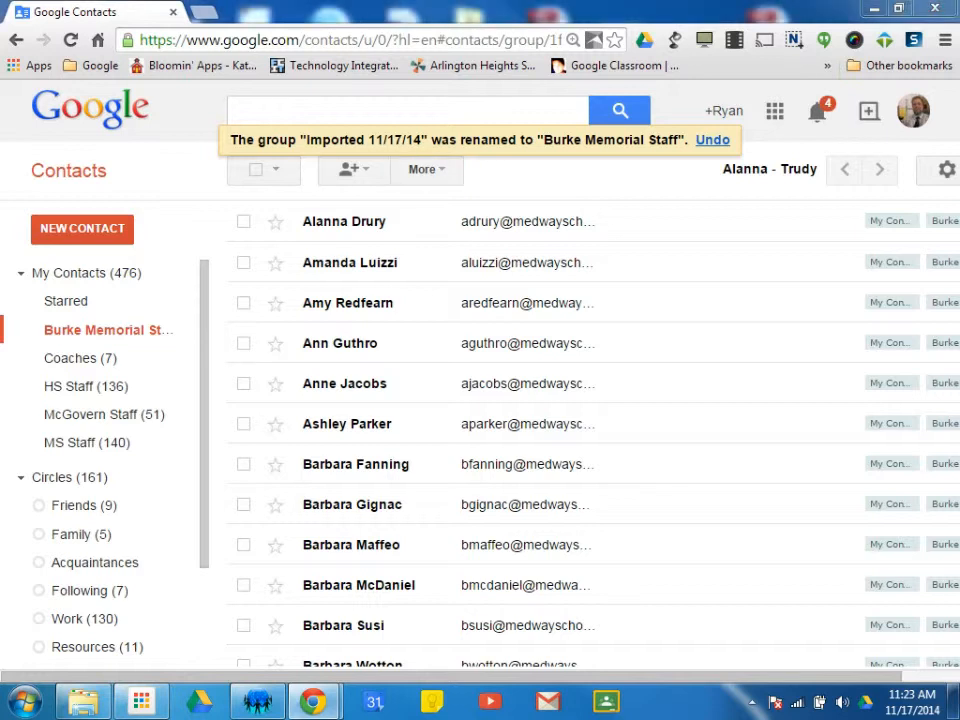
# Switch to the Hour of Code Planning document, open its sharing dialog and look up people matching "ste".
pyautogui.moveTo(959, 90); pyautogui.dragTo(291, 104)
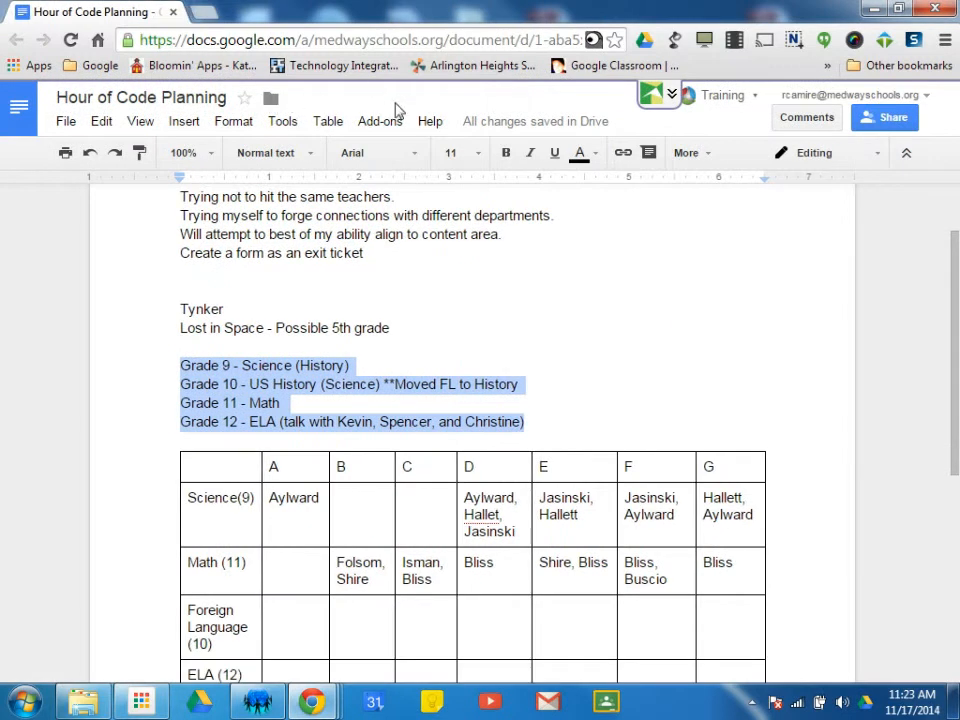
pyautogui.click(886, 118)
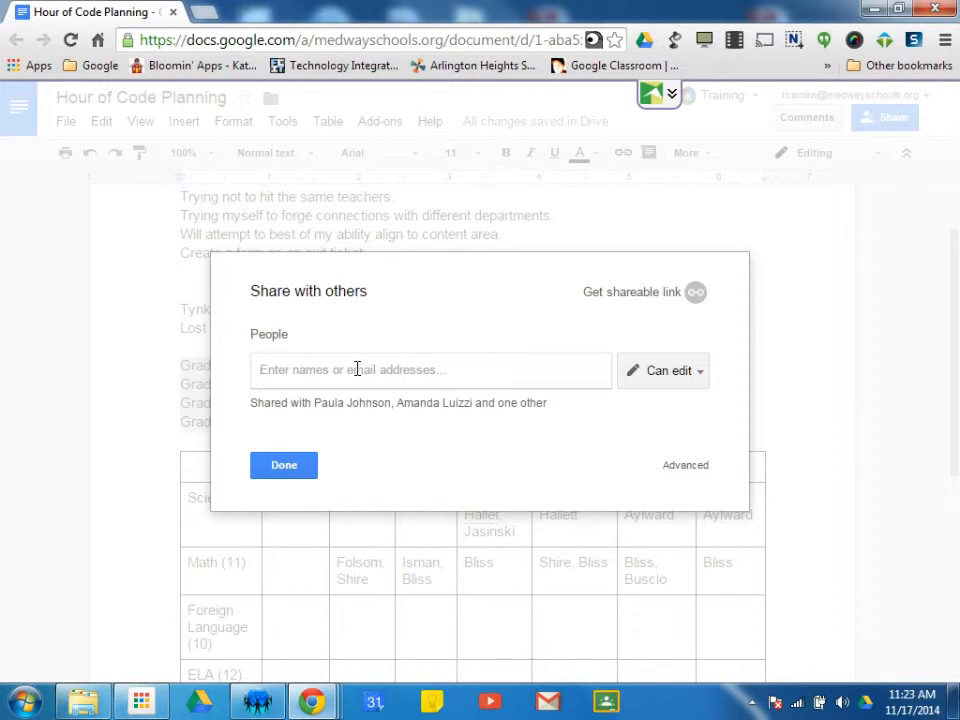
pyautogui.write('s')
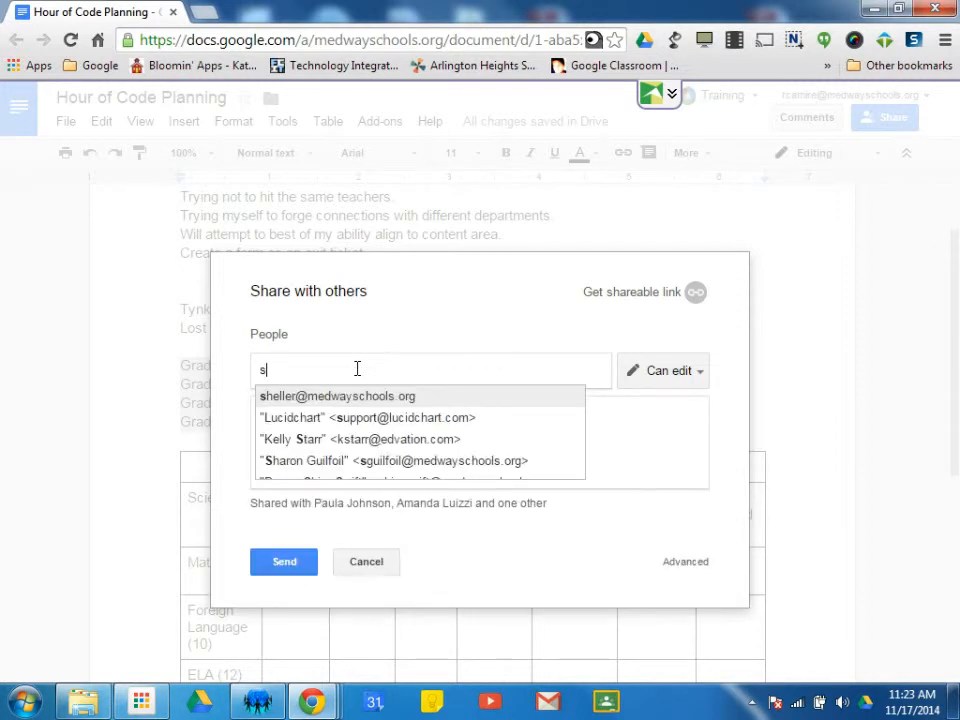
pyautogui.write('te')
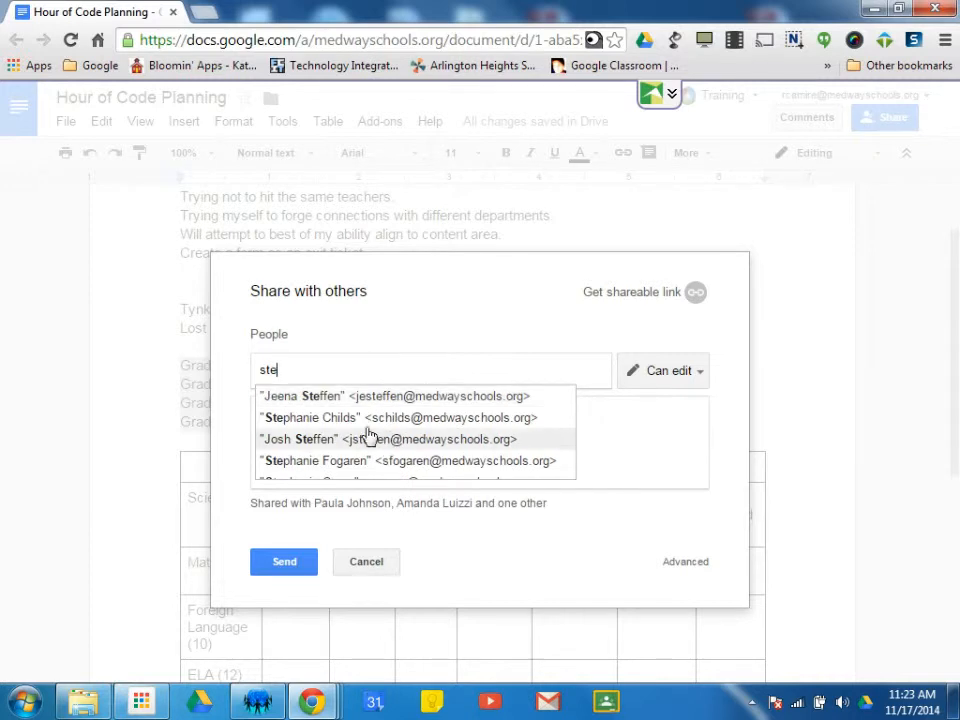
pyautogui.scroll(-3, 400, 430)
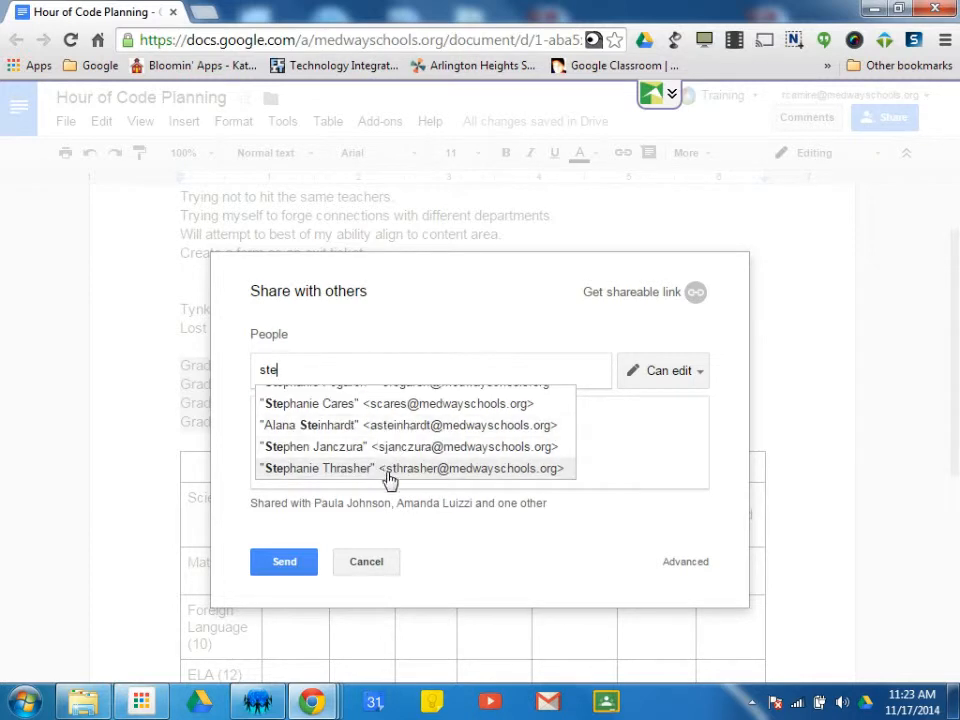
pyautogui.scroll(-1, 390, 474)
pyautogui.scroll(4, 385, 412)
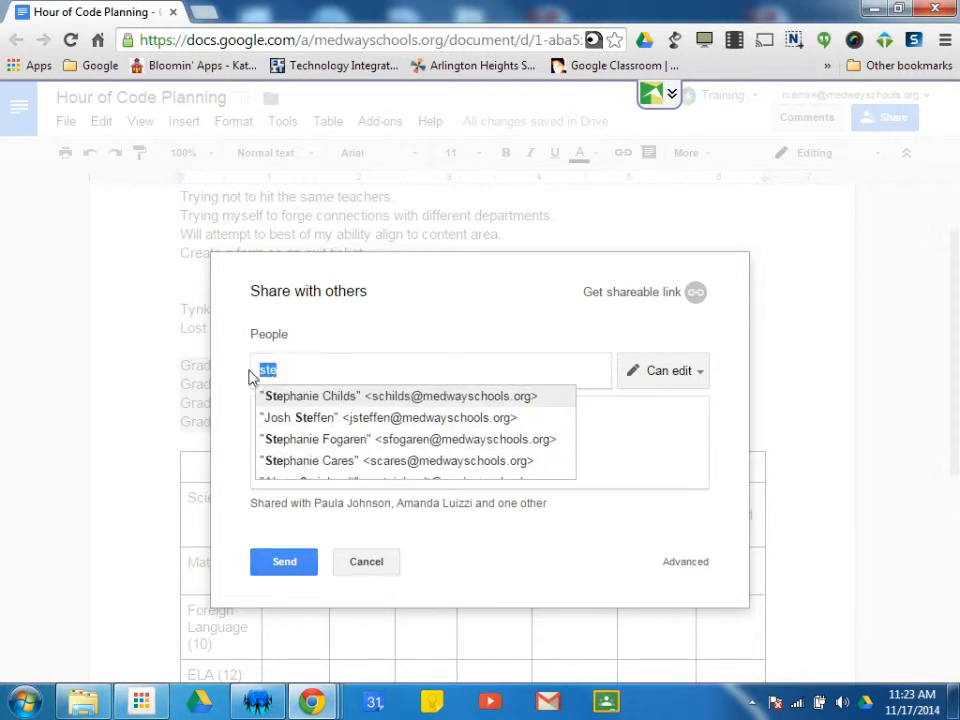
# Replace the people search with a contact's surname to look up suggestions, and clear the entry.
pyautogui.write('camire')
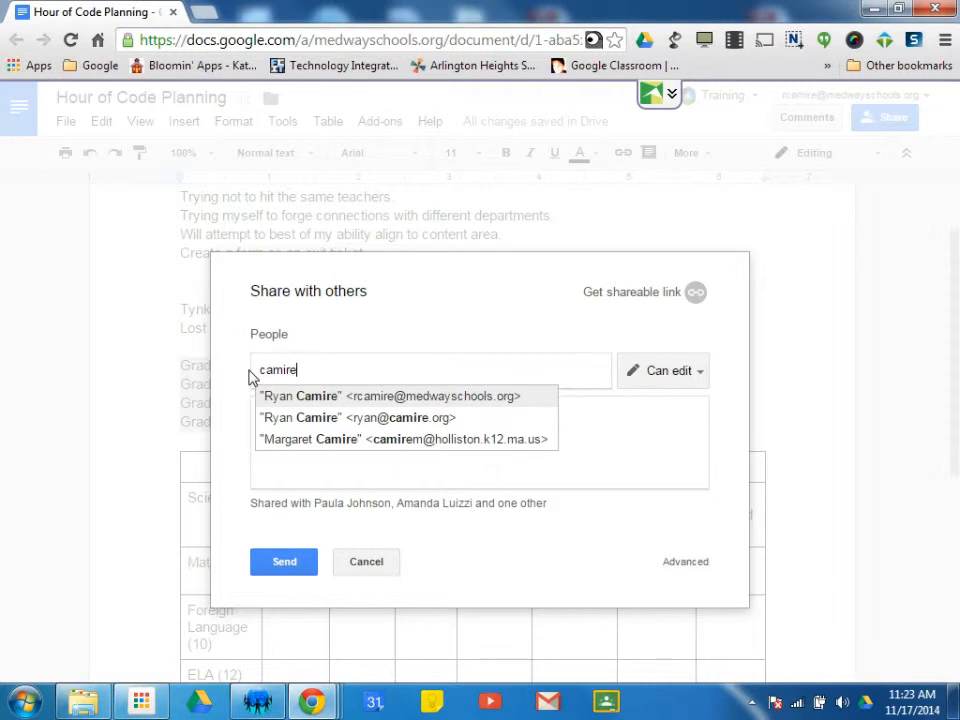
pyautogui.press('BackSpace')
pyautogui.press('BackSpace')
pyautogui.press('BackSpace')
pyautogui.press('BackSpace')
pyautogui.press('BackSpace')
pyautogui.press('BackSpace')
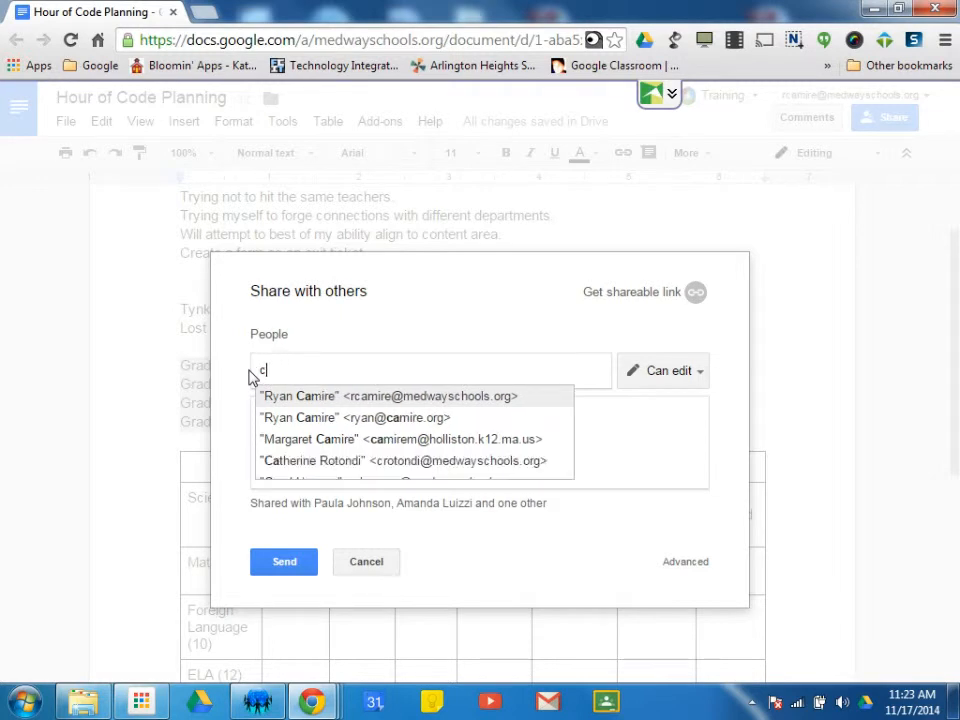
# Look up another contact by surname, reduce the entry to "p" and add the first suggested e-mail address as a recipient.
pyautogui.write('perch')
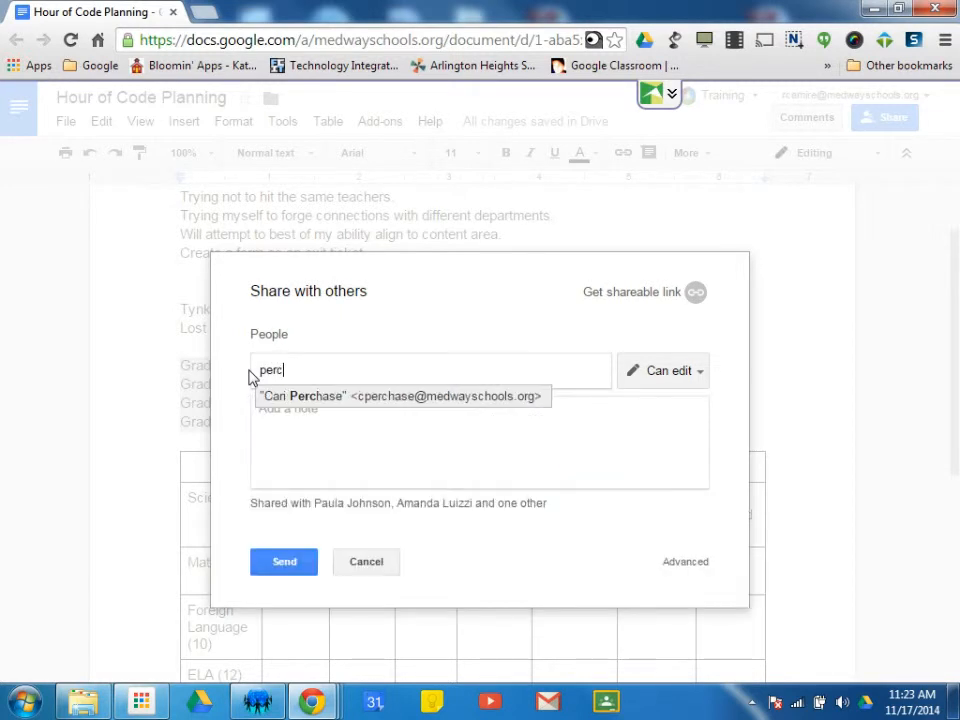
pyautogui.press('BackSpace')
pyautogui.press('BackSpace')
pyautogui.press('BackSpace')
pyautogui.press('BackSpace')
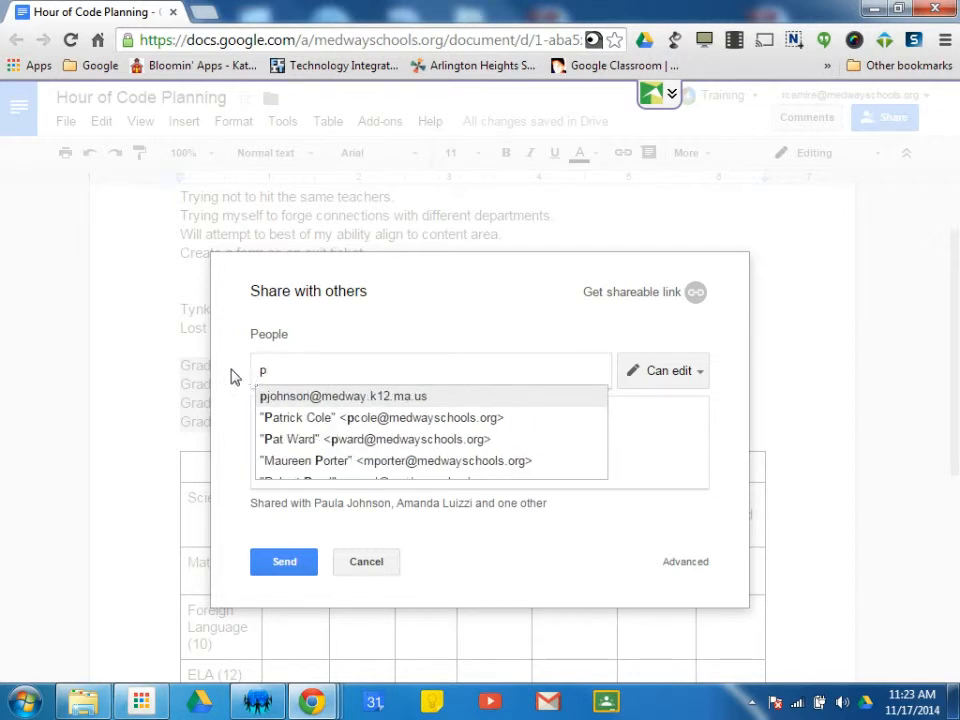
pyautogui.click(299, 396)
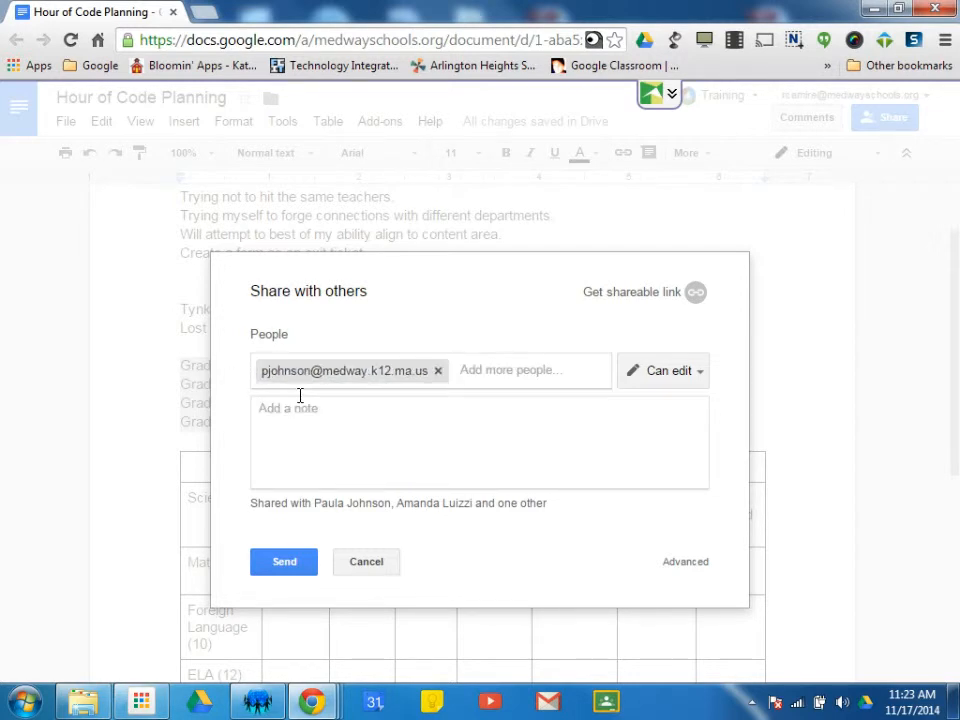
# Look up people matching "pir", replace the entry with "ar" and add the second suggested contact as a recipient.
pyautogui.write('c')
pyautogui.press('BackSpace')
pyautogui.write('pi')
pyautogui.write('r')
pyautogui.press('BackSpace')
pyautogui.press('BackSpace')
pyautogui.press('BackSpace')
pyautogui.write('ar')
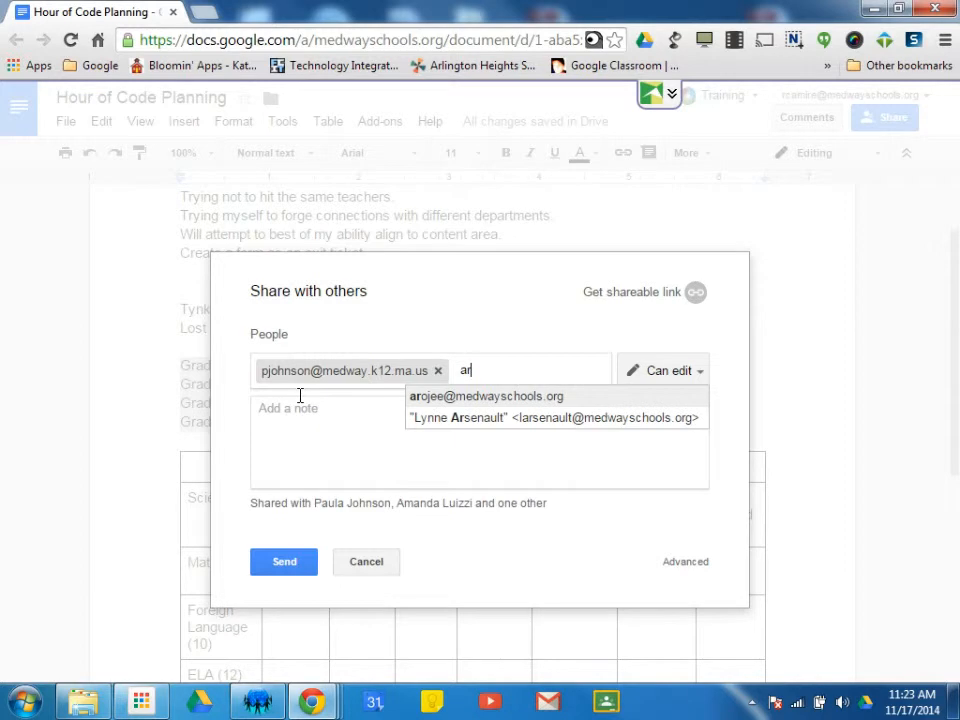
pyautogui.click(483, 421)
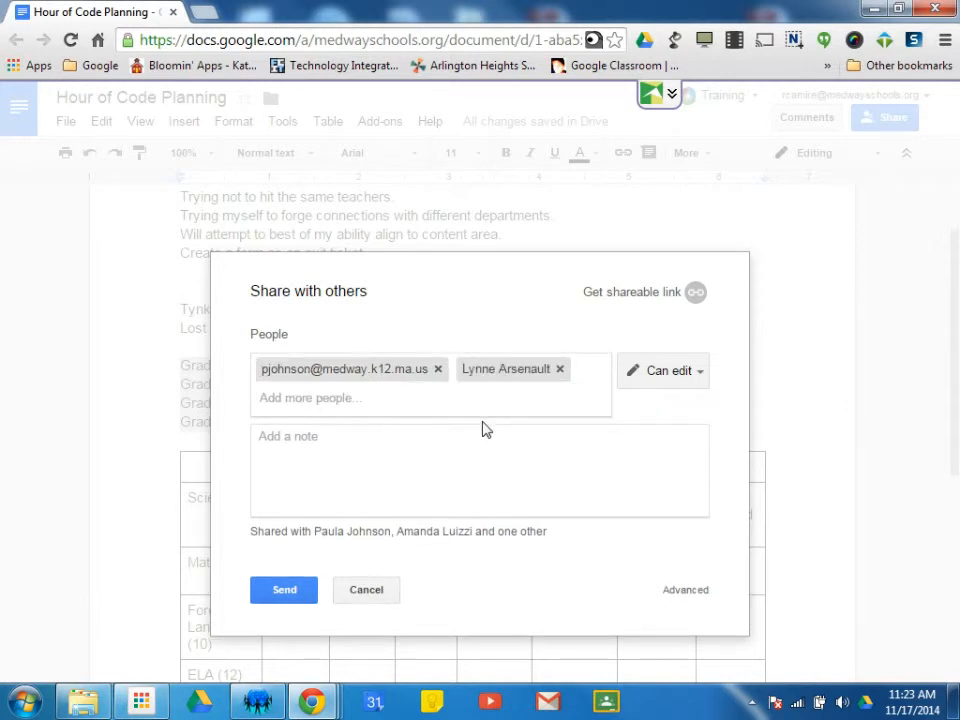
# Add the first suggested address for "bal" as a recipient, and cancel the invitation and close the sharing dialog without sending.
pyautogui.write('bal')
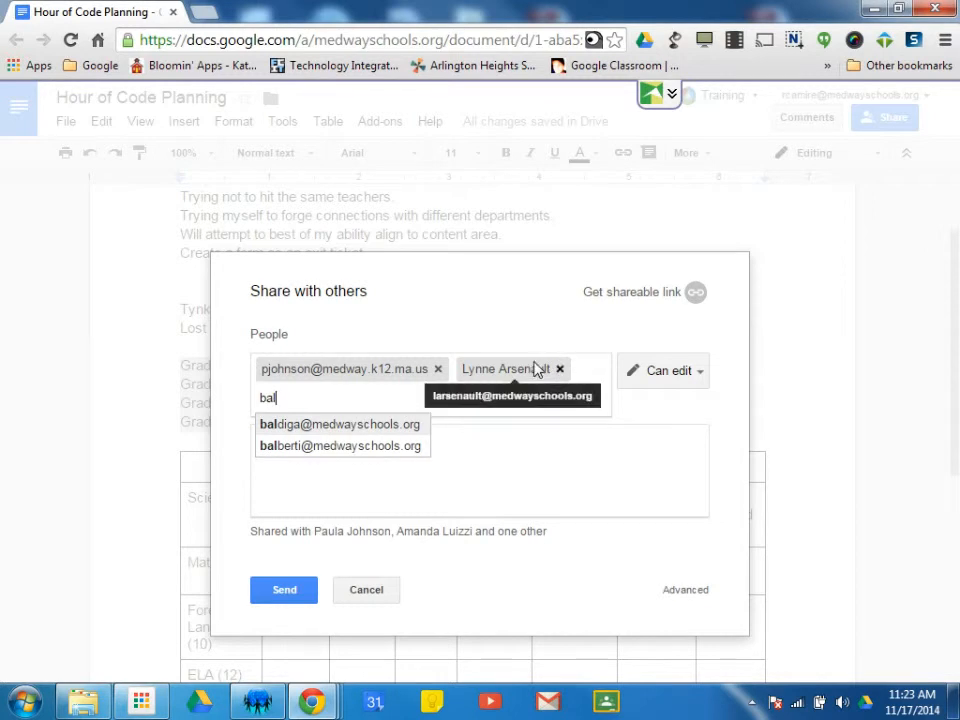
pyautogui.press('Return')
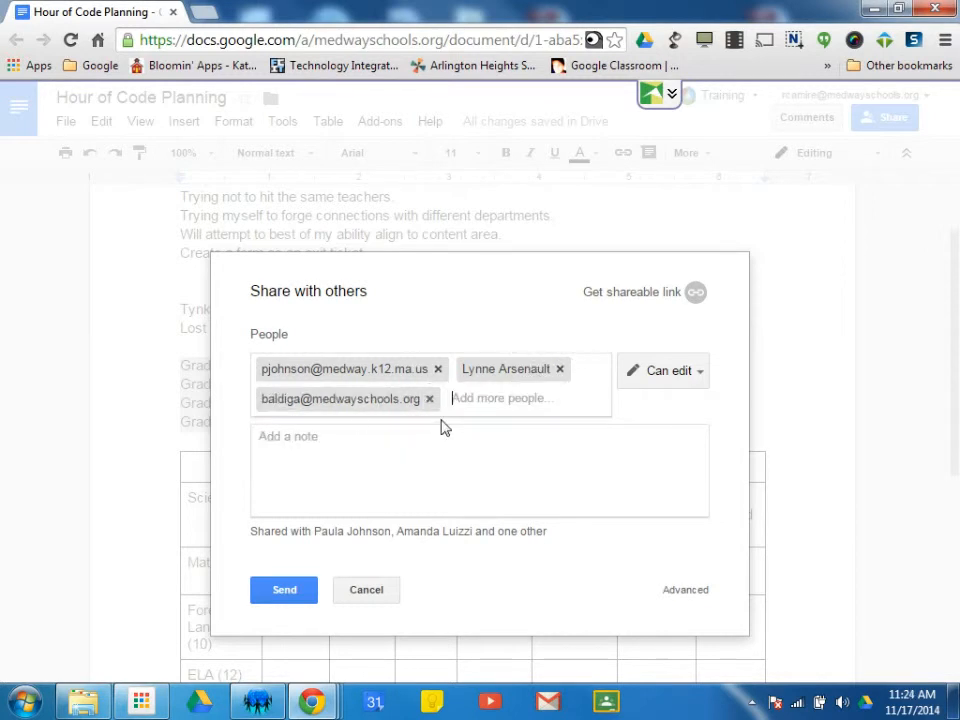
pyautogui.click(378, 600)
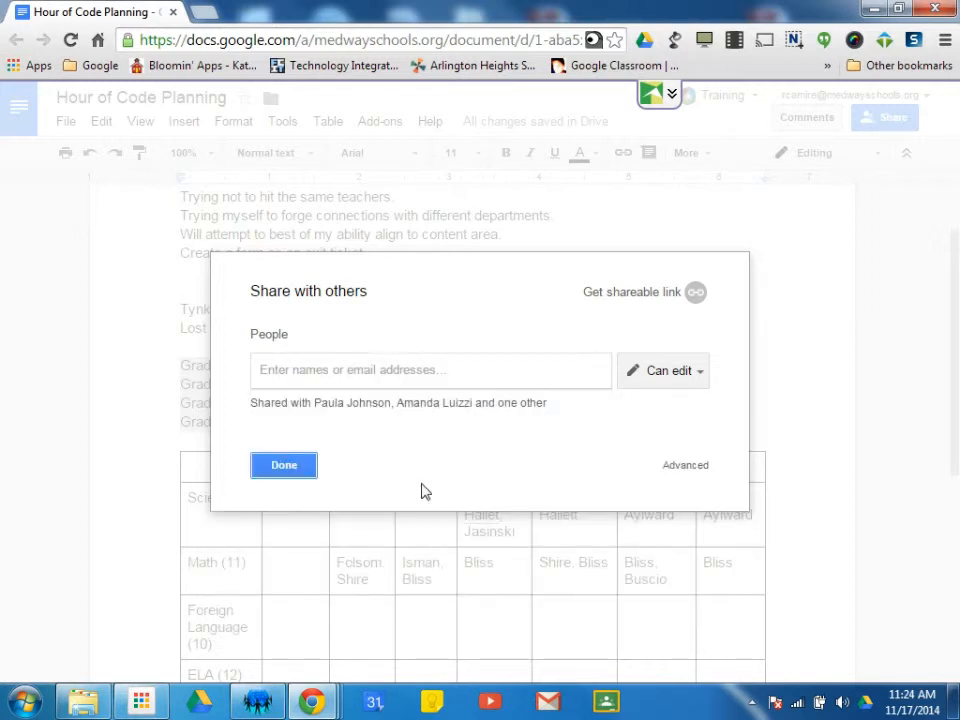
pyautogui.click(283, 470)
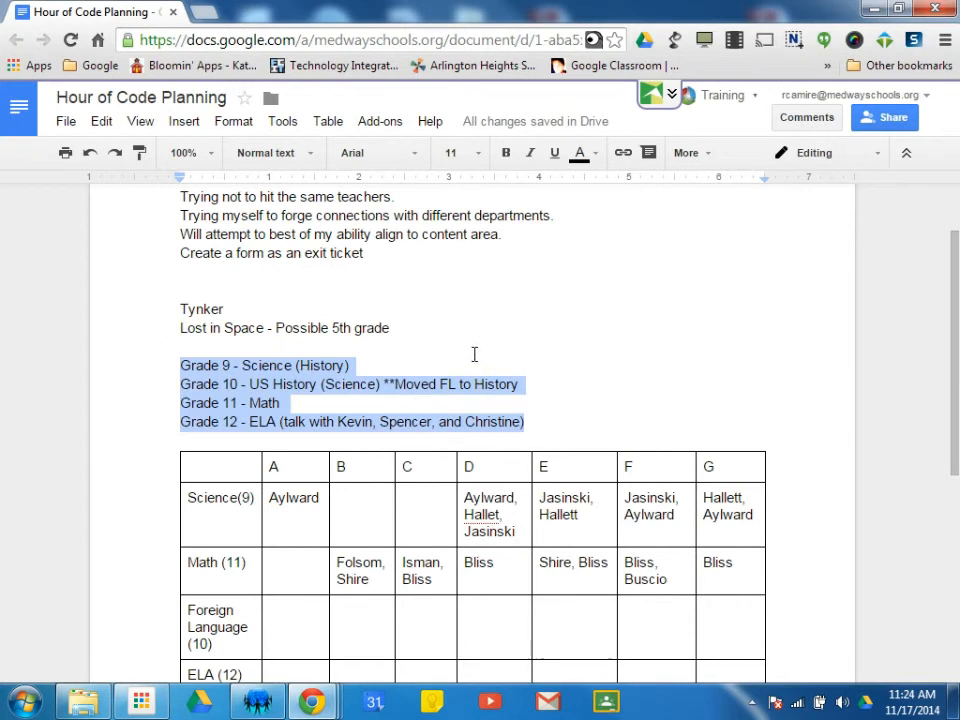
# Move the document window out of the way to return to Google Contacts and examine the New Group and Import Contacts options.
pyautogui.moveTo(350, 15); pyautogui.dragTo(959, 18)
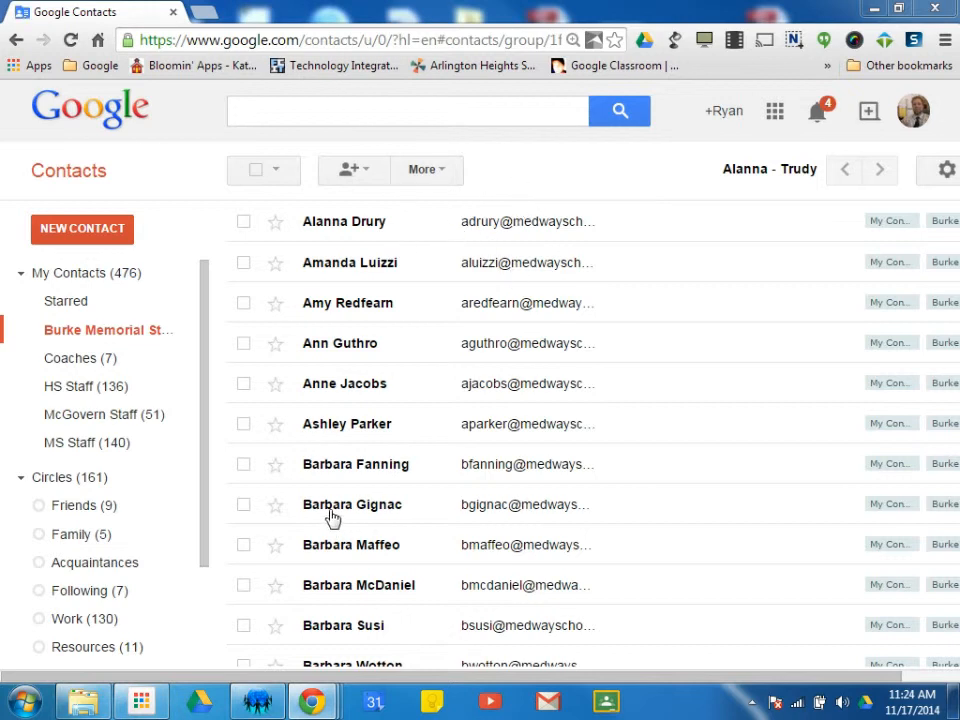
pyautogui.scroll(-1, 200, 460)
pyautogui.scroll(-3, 200, 460)
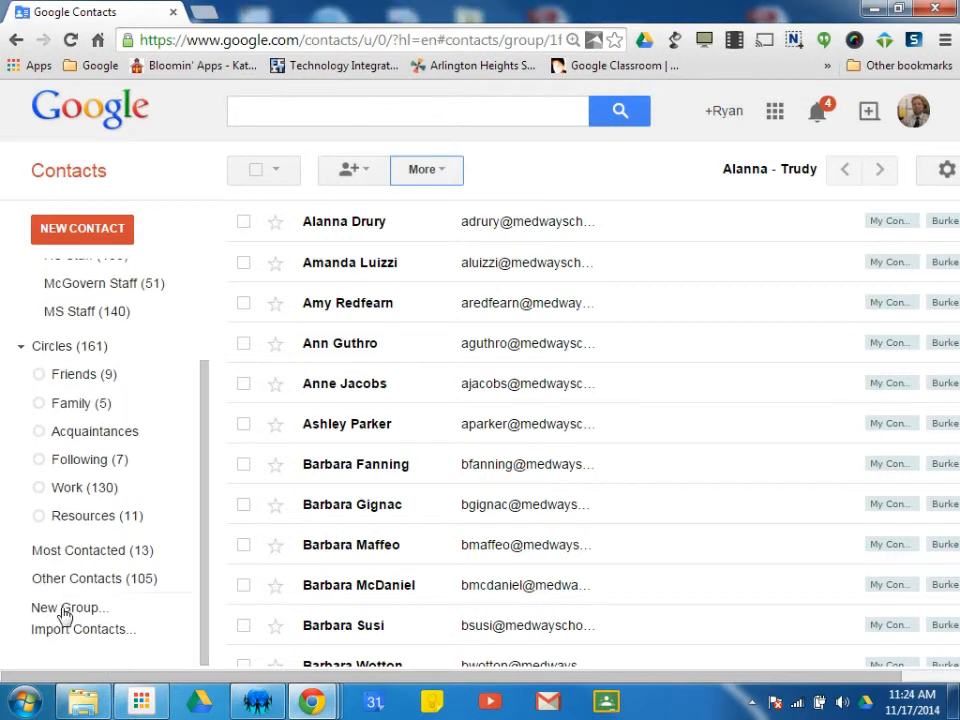